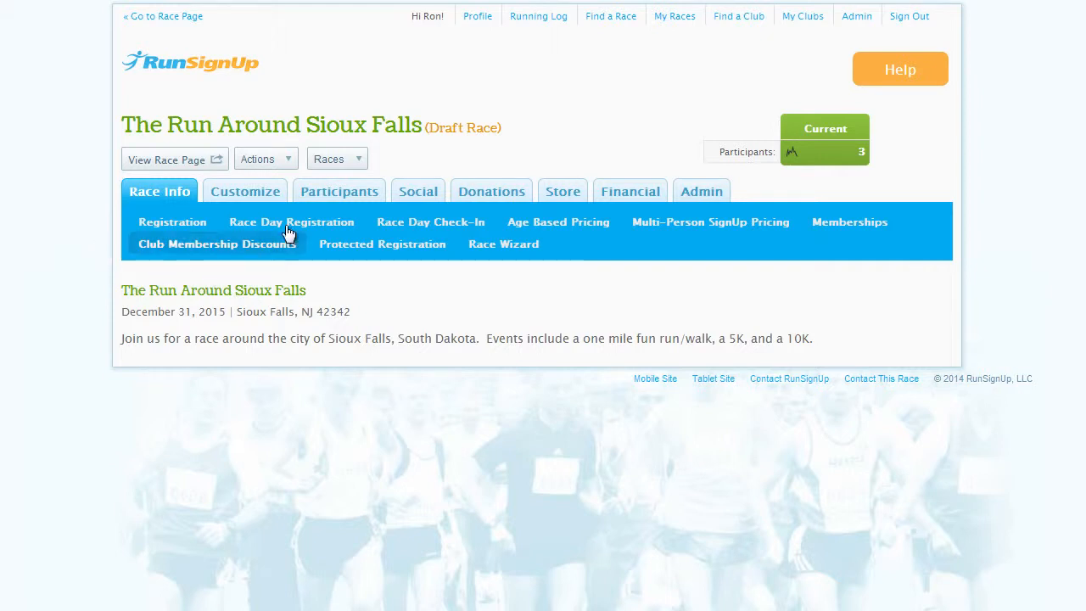
Open the race group setup settings for The Run Around Sioux Falls
{"action": "left_click", "coordinate": [331, 190]}
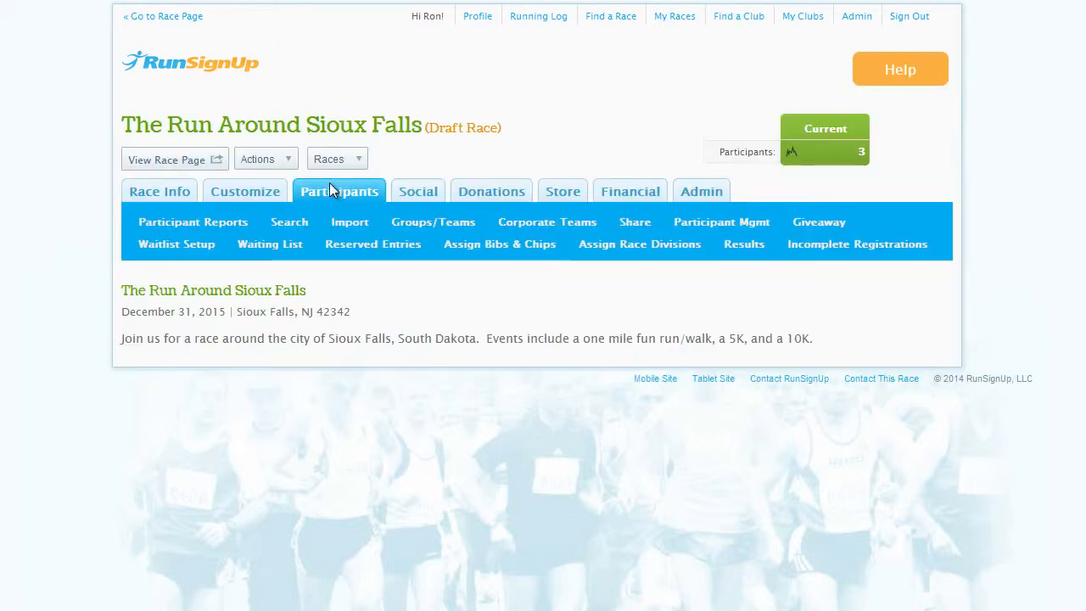
{"action": "left_click", "coordinate": [444, 222]}
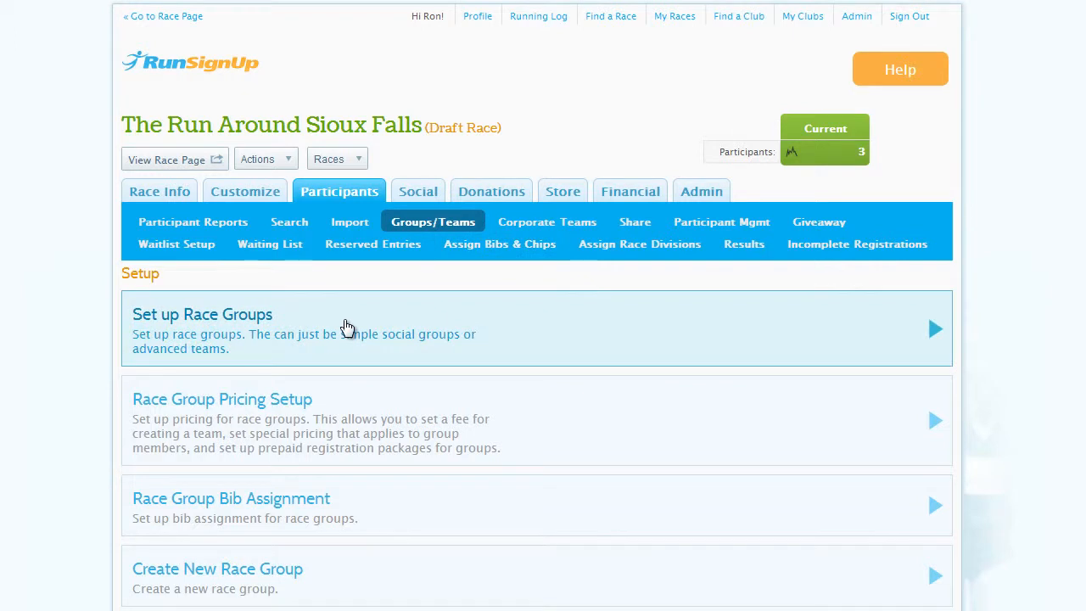
{"action": "left_click", "coordinate": [347, 327]}
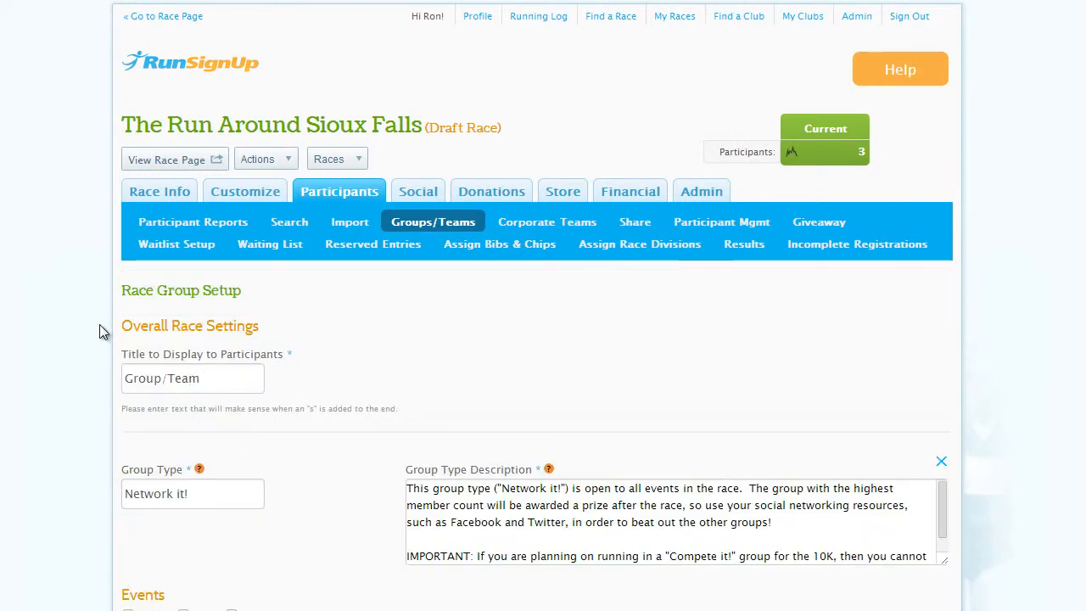
Set the group title displayed to participants to "Super Squad"
{"action": "left_click", "coordinate": [204, 372]}
{"action": "left_click_drag", "start_coordinate": [203, 378], "coordinate": [42, 363]}
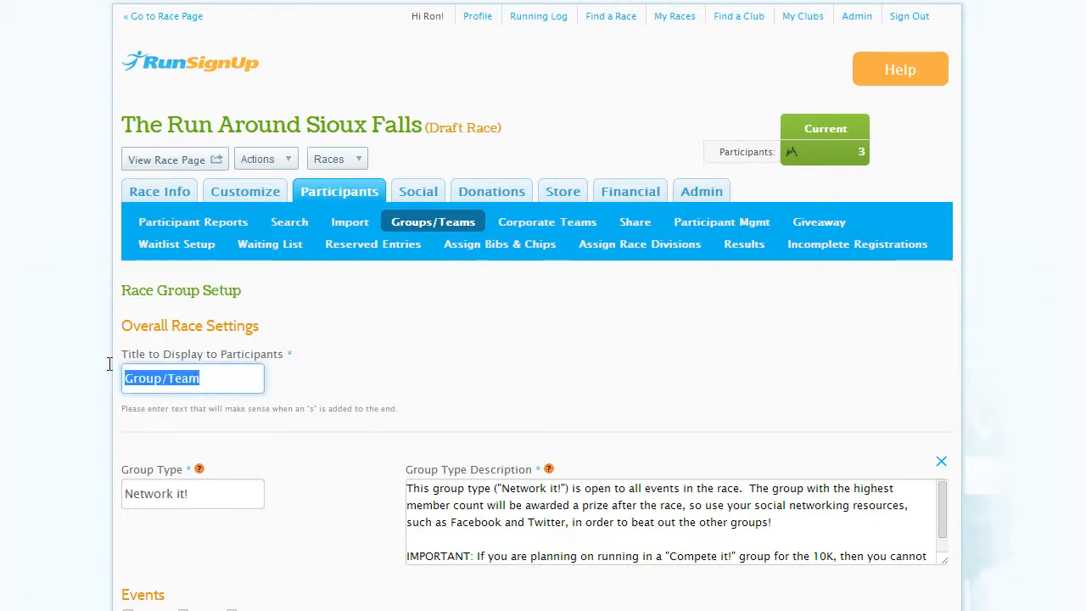
{"action": "type", "text": "Super "}
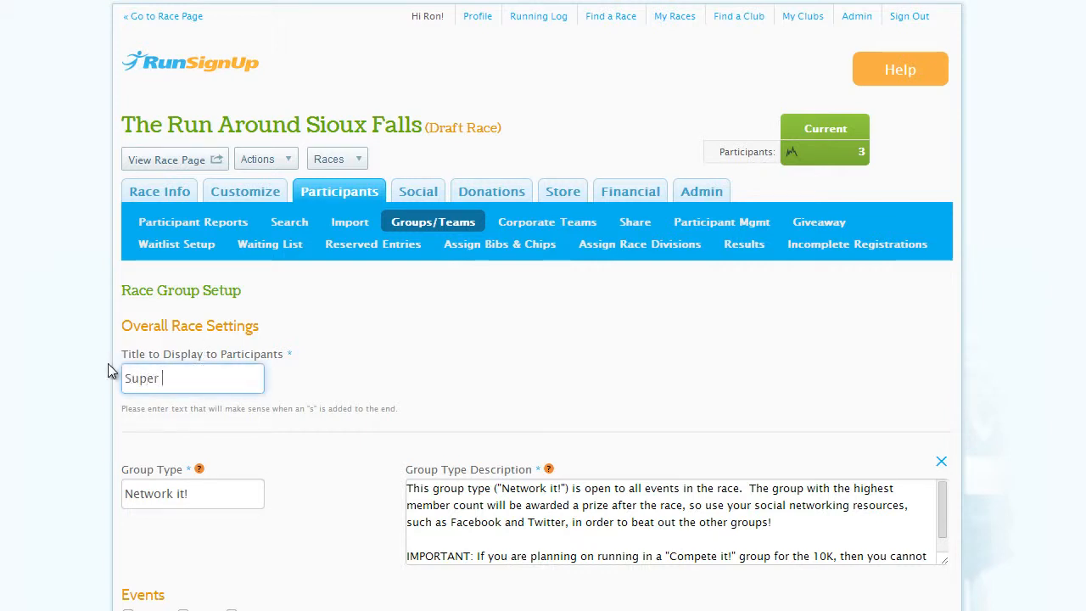
{"action": "type", "text": "Squad"}
{"action": "left_click", "coordinate": [82, 386]}
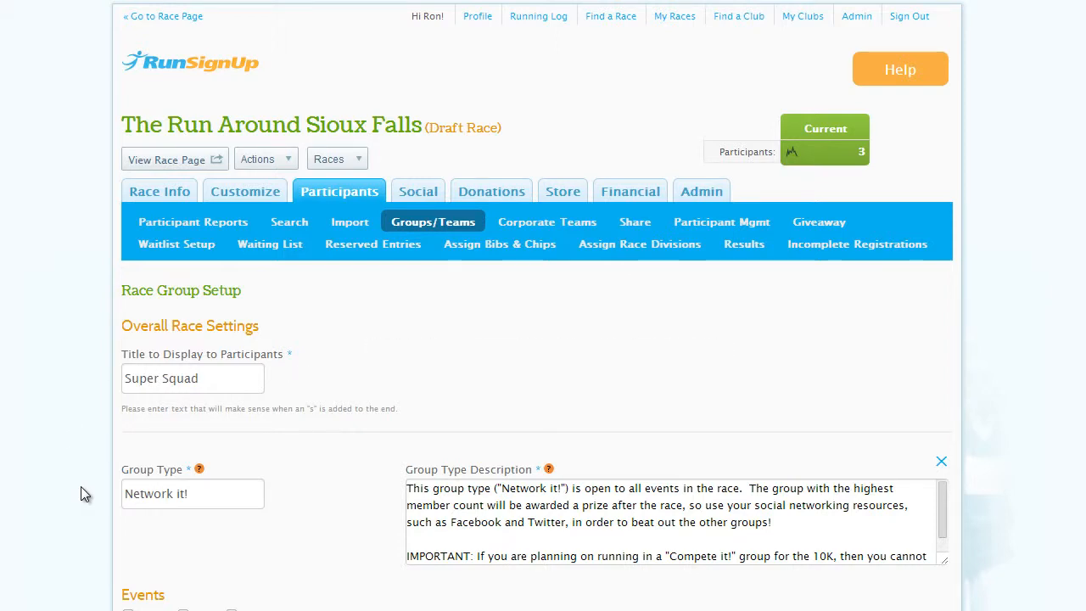
Add a group type named "Type" with the description "Description" and assign it to the 10K and 5K events
{"action": "scroll", "coordinate": [85, 466], "scroll_direction": "down", "scroll_amount": 7}
{"action": "scroll", "coordinate": [228, 89], "scroll_direction": "down", "scroll_amount": 1}
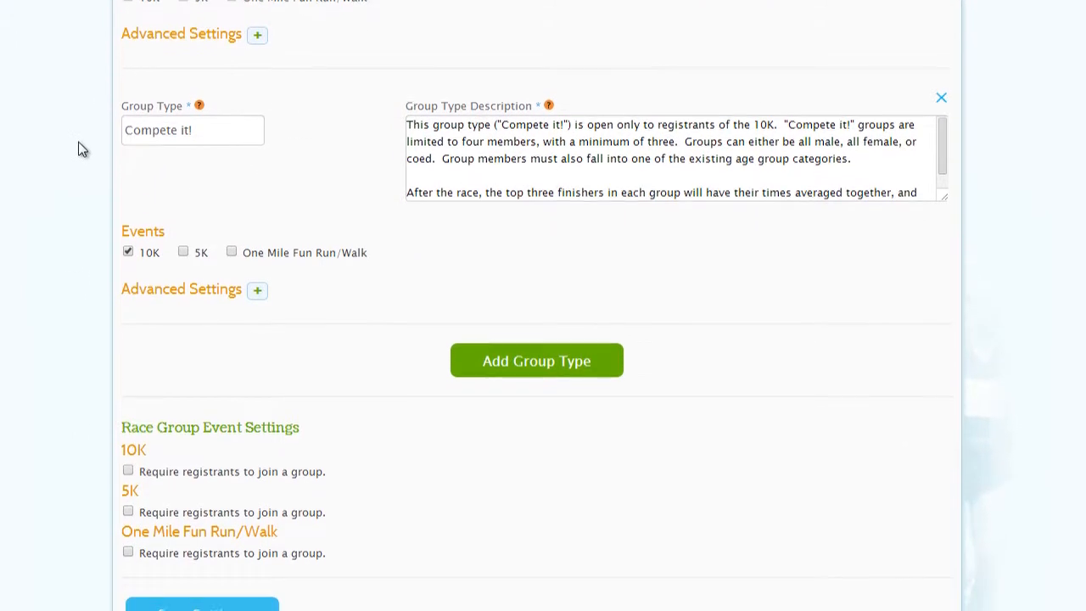
{"action": "left_click", "coordinate": [495, 356]}
{"action": "type", "text": "Type"}
{"action": "left_click", "coordinate": [488, 396]}
{"action": "type", "text": "Description"}
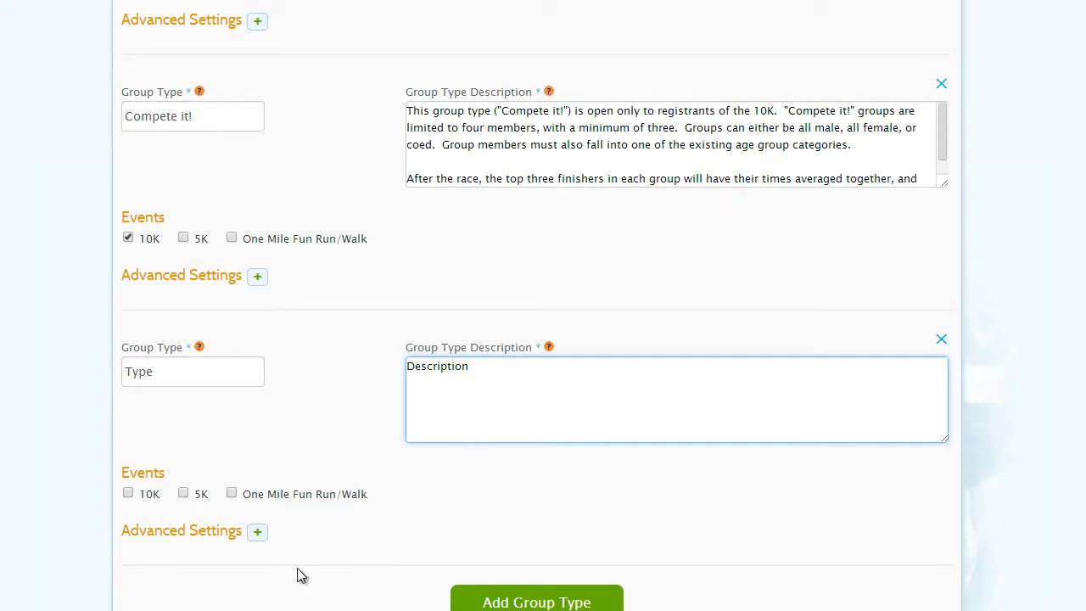
{"action": "left_click", "coordinate": [128, 494]}
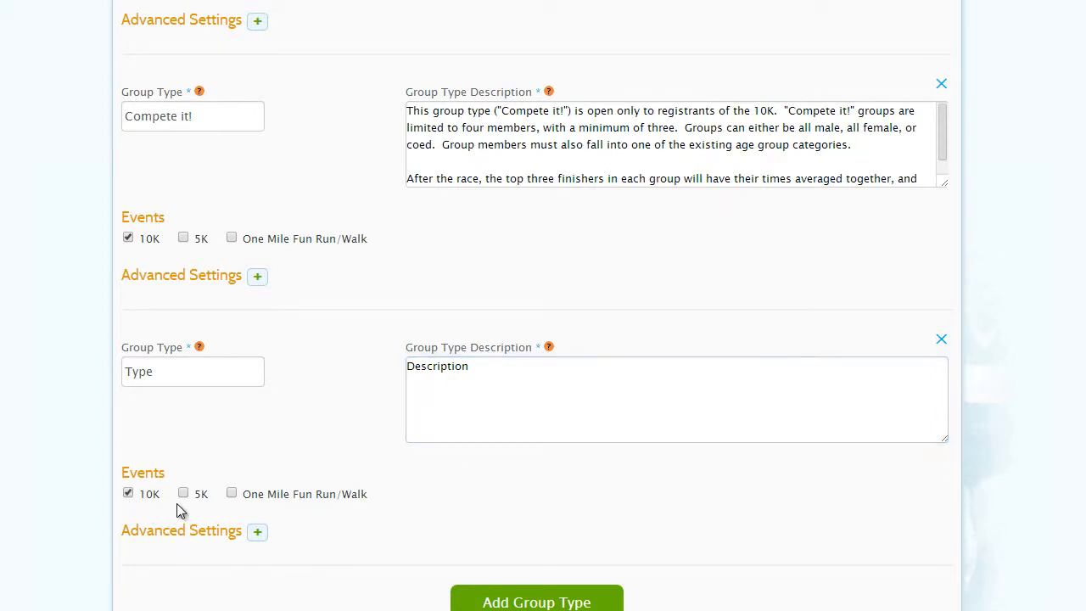
{"action": "left_click", "coordinate": [183, 493]}
In the new group type's advanced settings, set 4 guaranteed entries and require a gender selection, allowing all-male and all-female groups
{"action": "scroll", "coordinate": [68, 416], "scroll_direction": "down", "scroll_amount": 3}
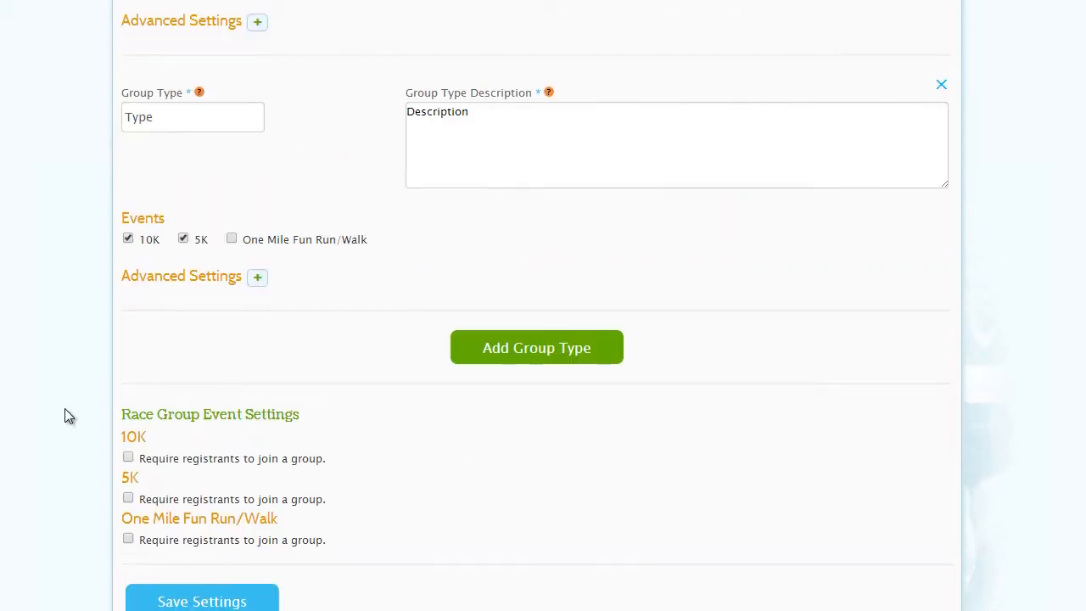
{"action": "left_click", "coordinate": [257, 277]}
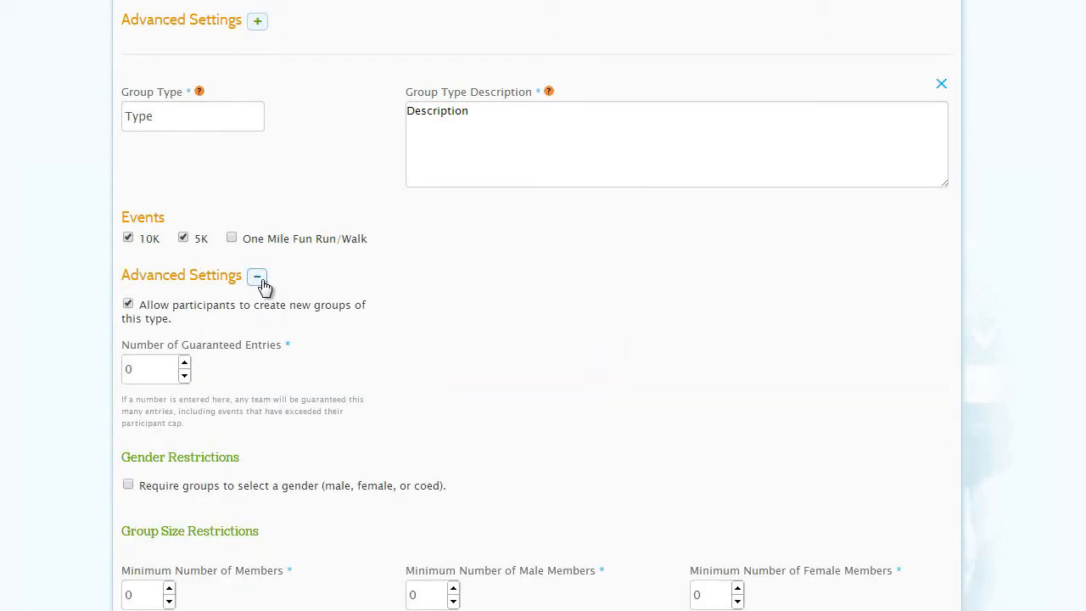
{"action": "scroll", "coordinate": [263, 287], "scroll_direction": "down", "scroll_amount": 2}
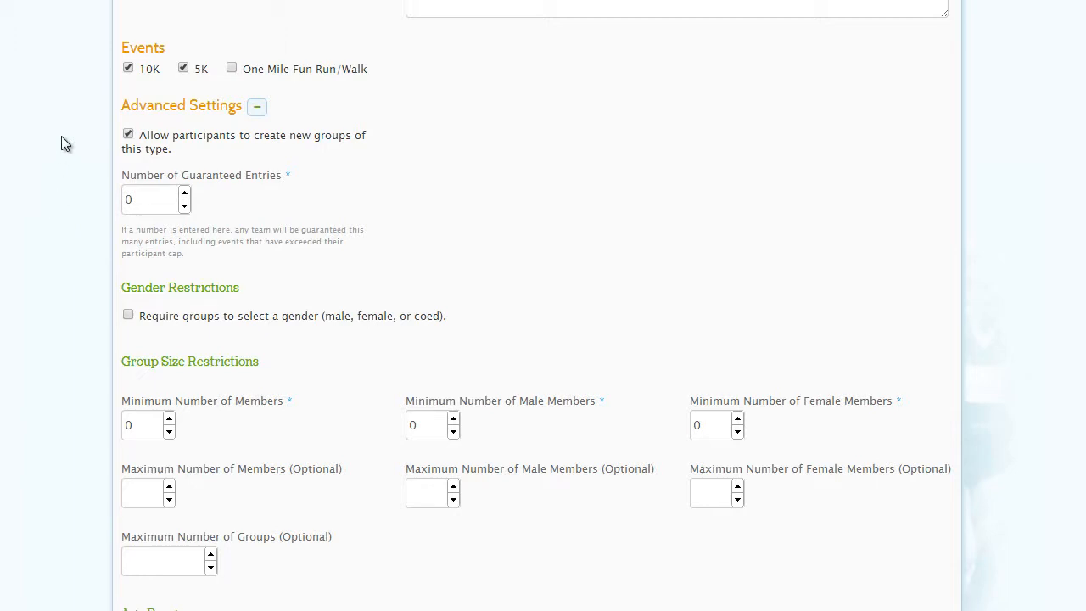
{"action": "left_click", "coordinate": [128, 134]}
{"action": "left_click", "coordinate": [128, 136]}
{"action": "left_click", "coordinate": [128, 135]}
{"action": "left_click_drag", "start_coordinate": [141, 202], "coordinate": [117, 200]}
{"action": "left_click", "coordinate": [70, 262]}
{"action": "scroll", "coordinate": [71, 262], "scroll_direction": "down", "scroll_amount": 2}
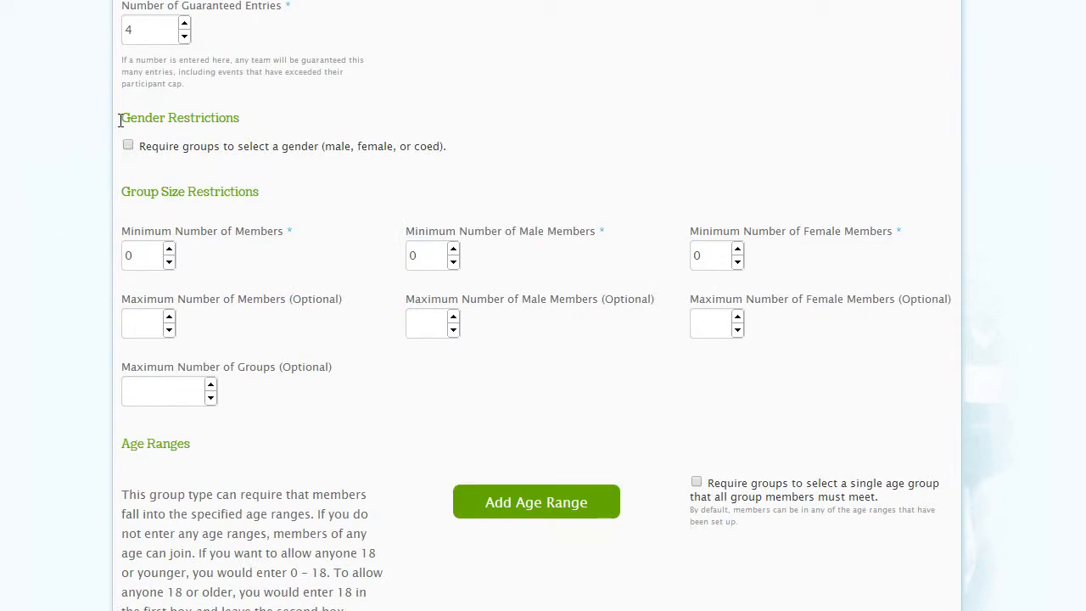
{"action": "left_click", "coordinate": [128, 146]}
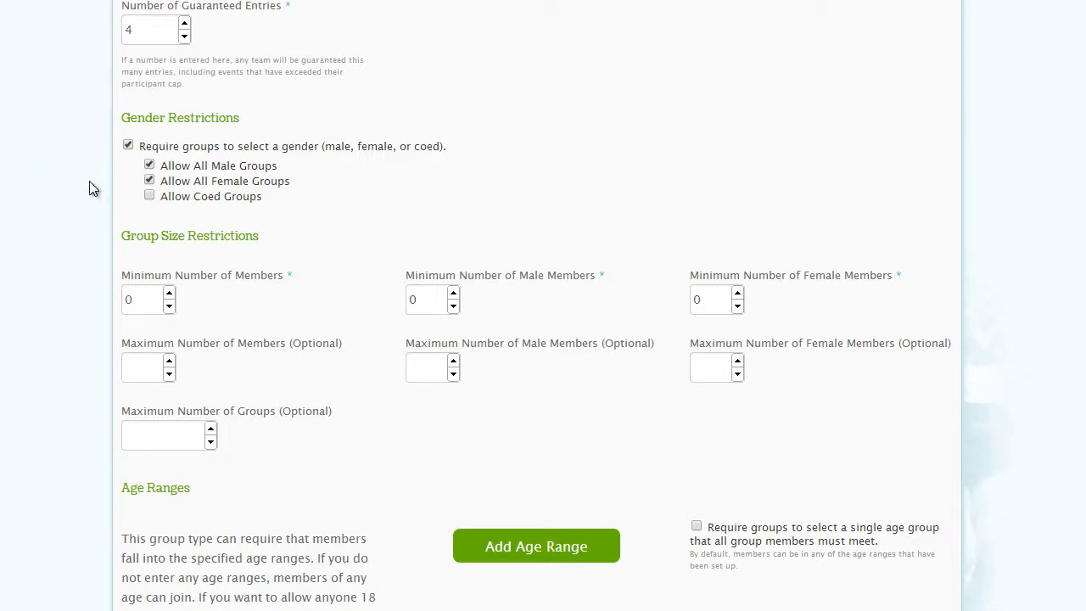
Set the new group type's minimum and maximum number of members to 4 and its maximum number of groups to 200
{"action": "scroll", "coordinate": [89, 181], "scroll_direction": "down", "scroll_amount": 1}
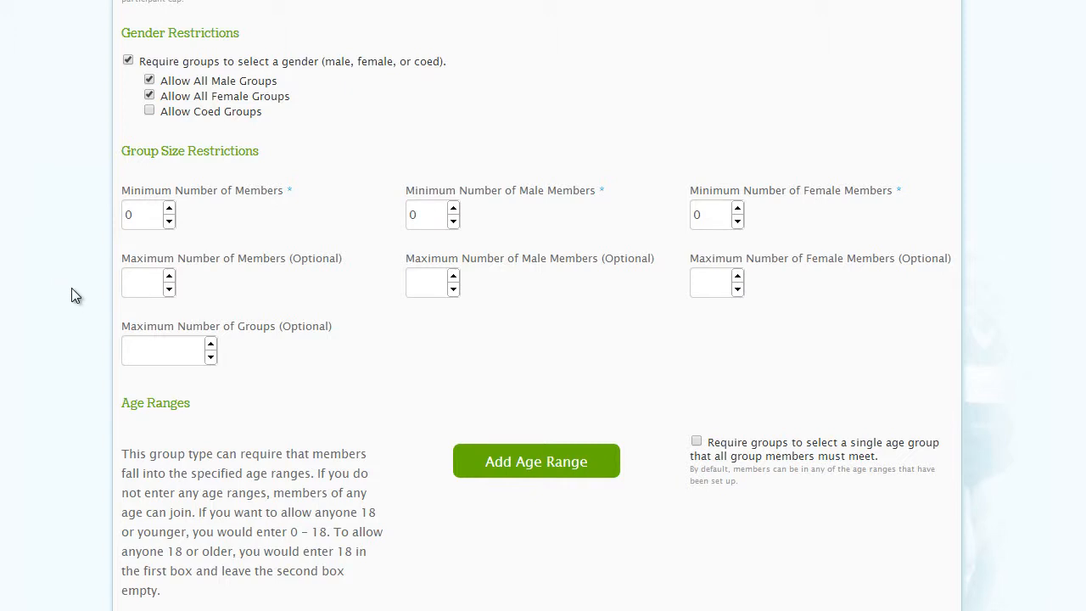
{"action": "left_click", "coordinate": [138, 215]}
{"action": "left_click", "coordinate": [151, 287]}
{"action": "double_click", "coordinate": [141, 214]}
{"action": "type", "text": "4"}
{"action": "left_click", "coordinate": [150, 277]}
{"action": "type", "text": "4"}
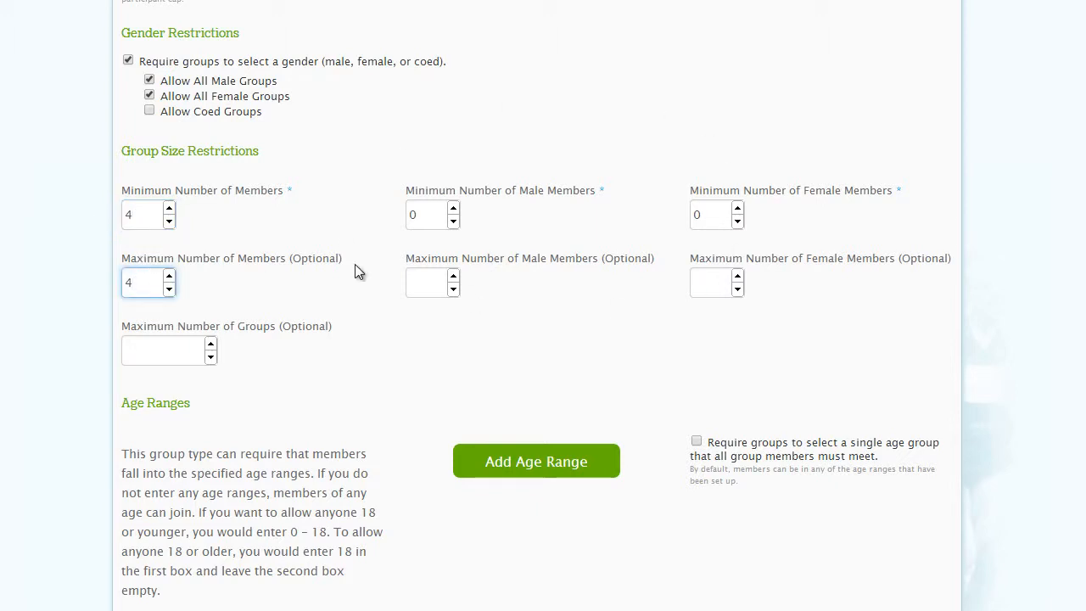
{"action": "left_click", "coordinate": [416, 153]}
{"action": "left_click", "coordinate": [150, 351]}
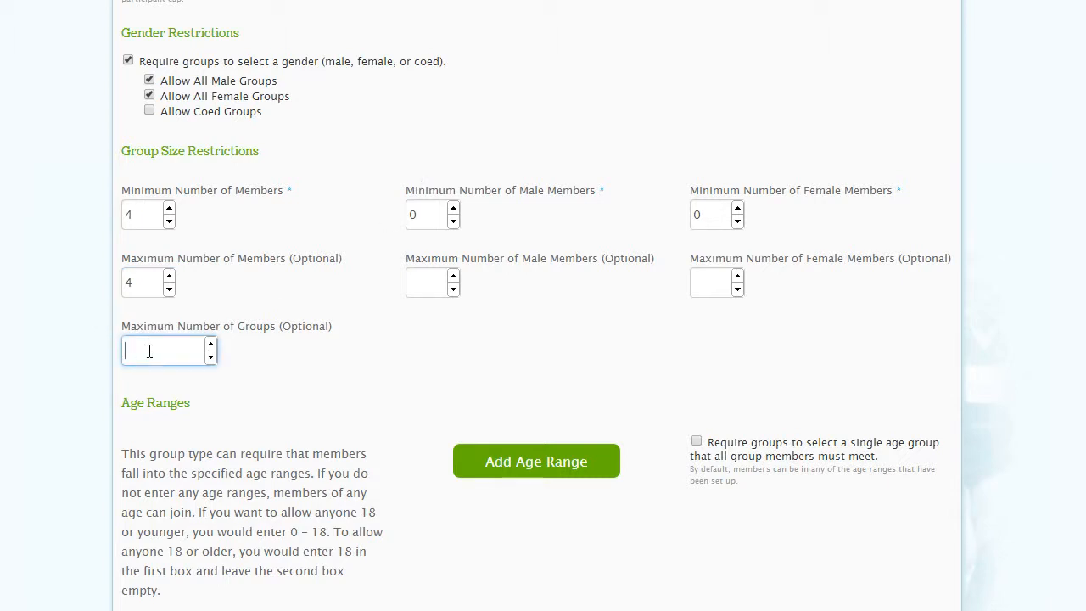
{"action": "type", "text": "200"}
{"action": "left_click", "coordinate": [52, 383]}
Add the age ranges 0 to 12, 13 to 19 and 20 to 29 to the new group type
{"action": "middle_click", "coordinate": [52, 383]}
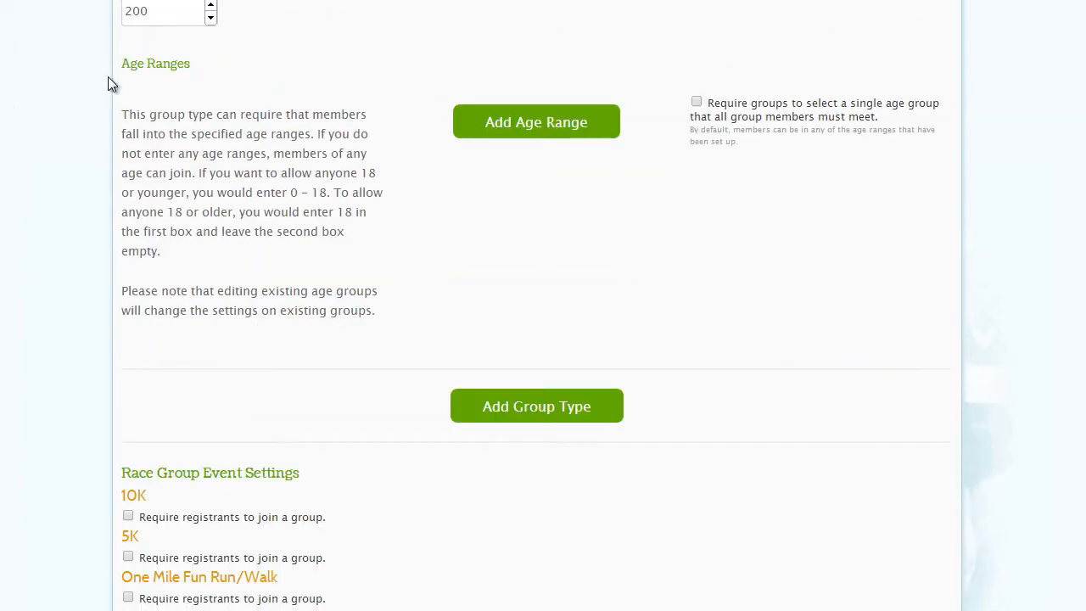
{"action": "left_click", "coordinate": [476, 138]}
{"action": "left_click", "coordinate": [504, 110]}
{"action": "type", "text": "12"}
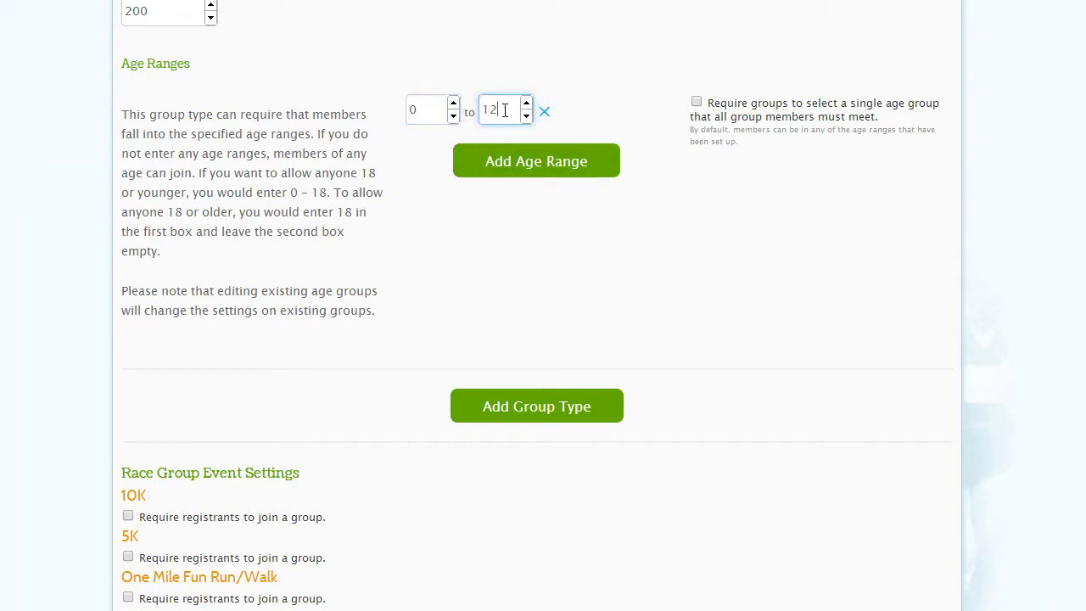
{"action": "double_click", "coordinate": [557, 184]}
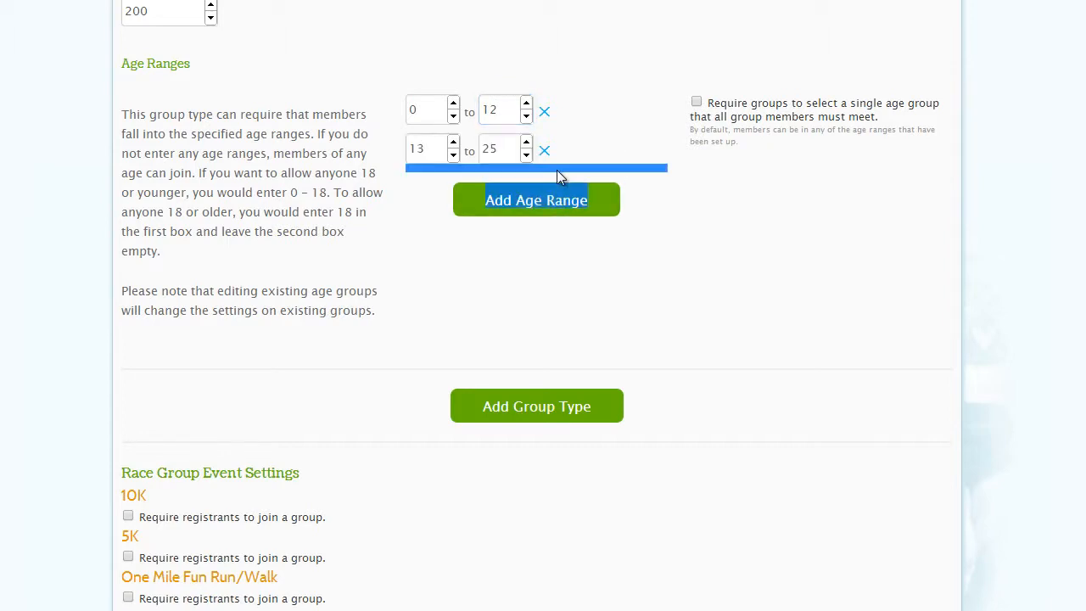
{"action": "left_click_drag", "start_coordinate": [504, 151], "coordinate": [472, 145]}
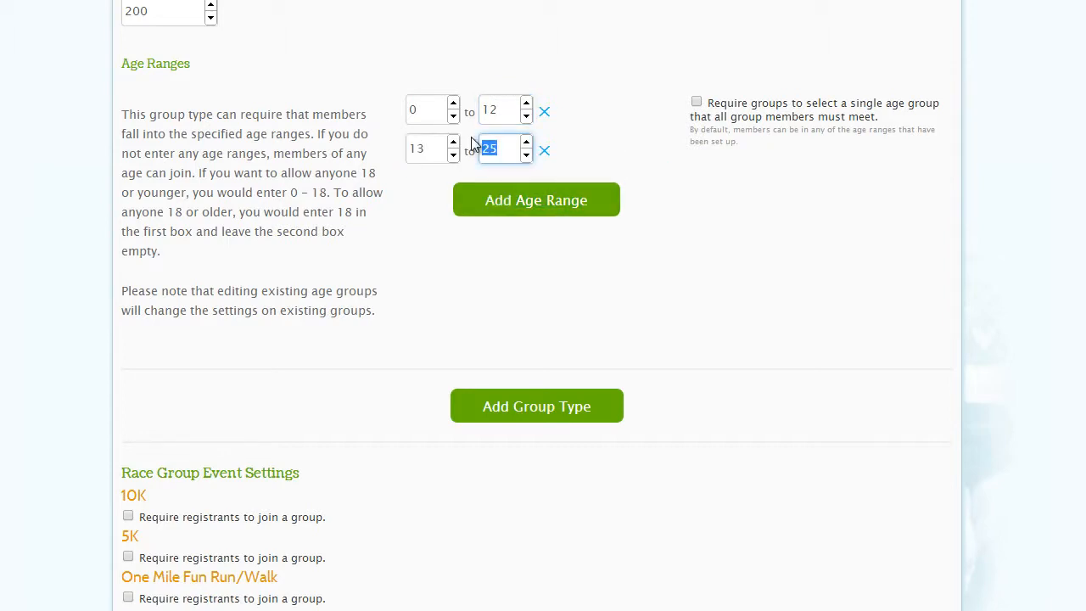
{"action": "type", "text": "19"}
{"action": "left_click", "coordinate": [500, 199]}
{"action": "left_click_drag", "start_coordinate": [502, 188], "coordinate": [477, 188]}
{"action": "type", "text": "29"}
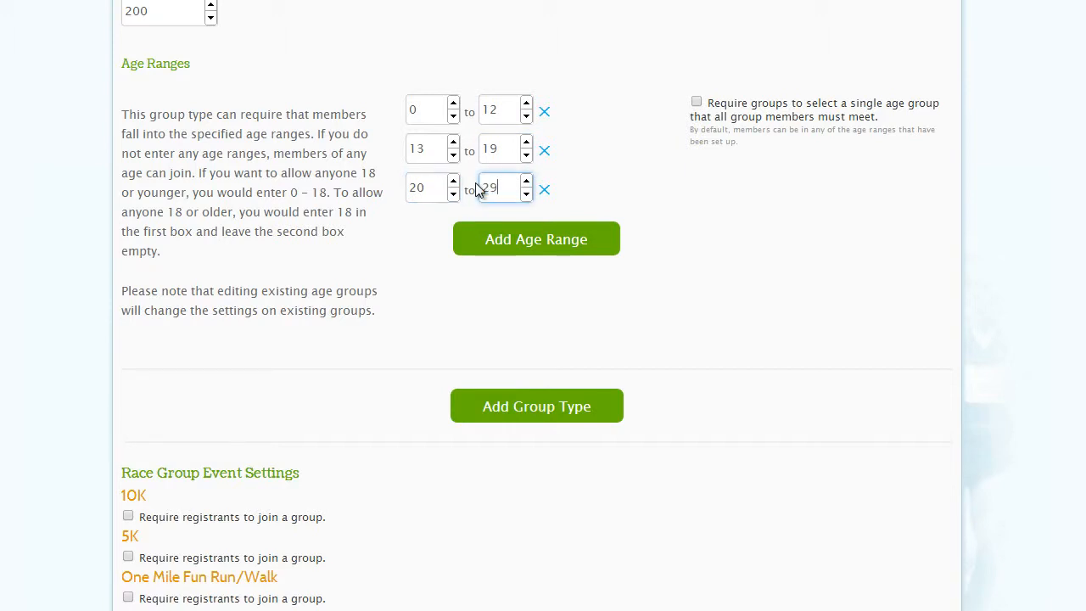
{"action": "left_click", "coordinate": [502, 239]}
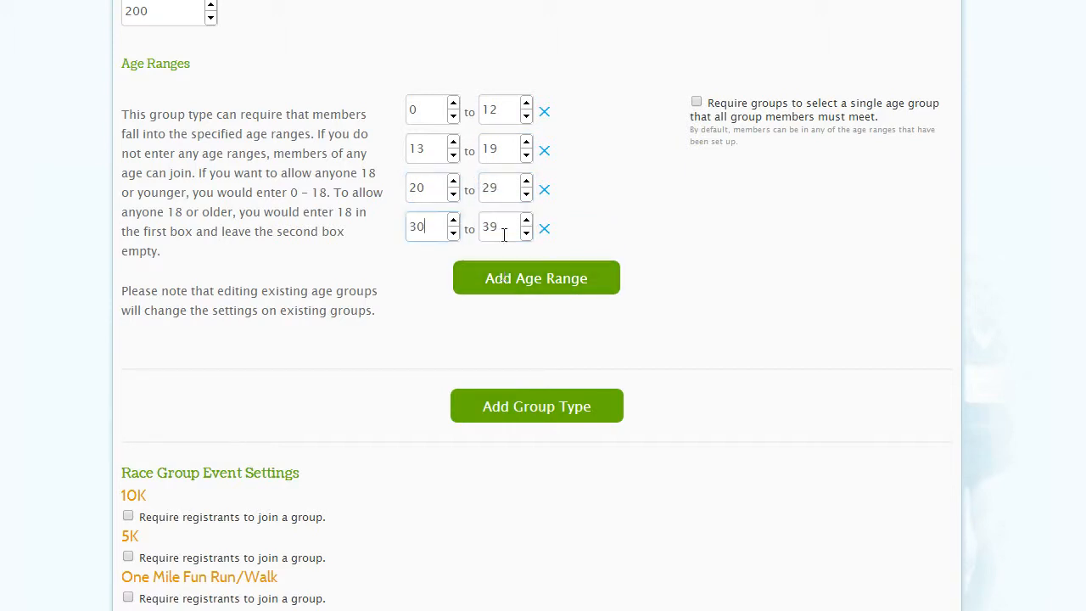
{"action": "left_click", "coordinate": [509, 283]}
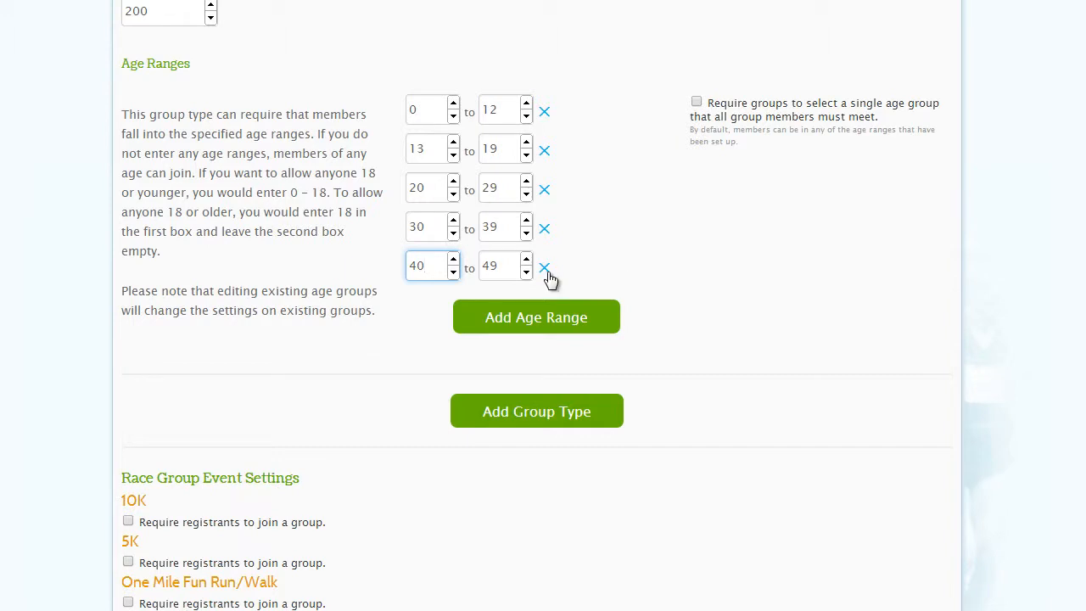
{"action": "left_click", "coordinate": [546, 270]}
{"action": "left_click", "coordinate": [545, 229]}
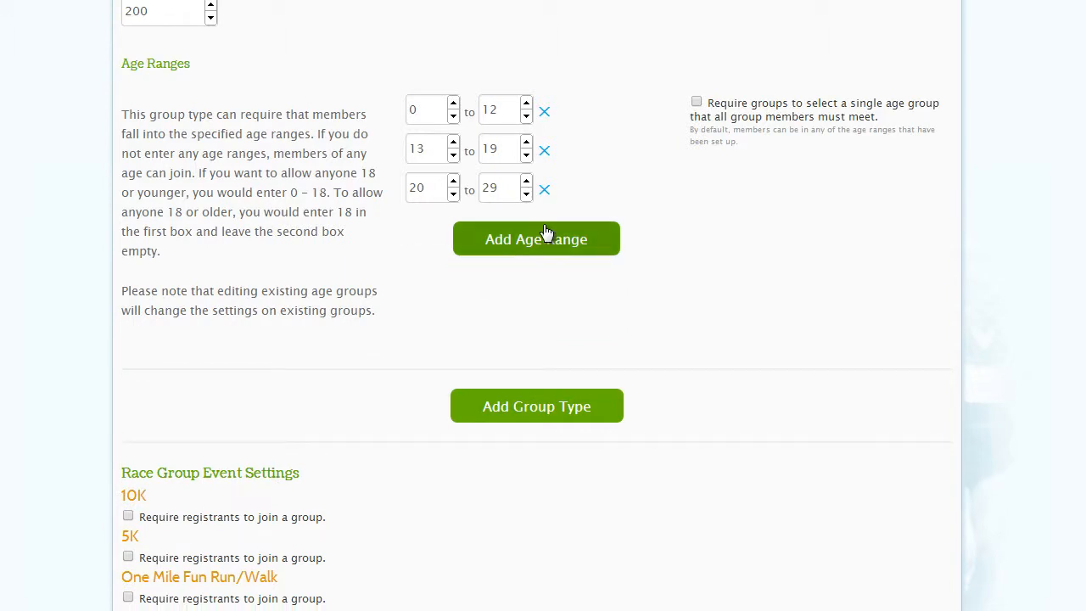
Remove the 13 to 19 age range and require groups to select a single age group that all members must meet
{"action": "left_click", "coordinate": [544, 151]}
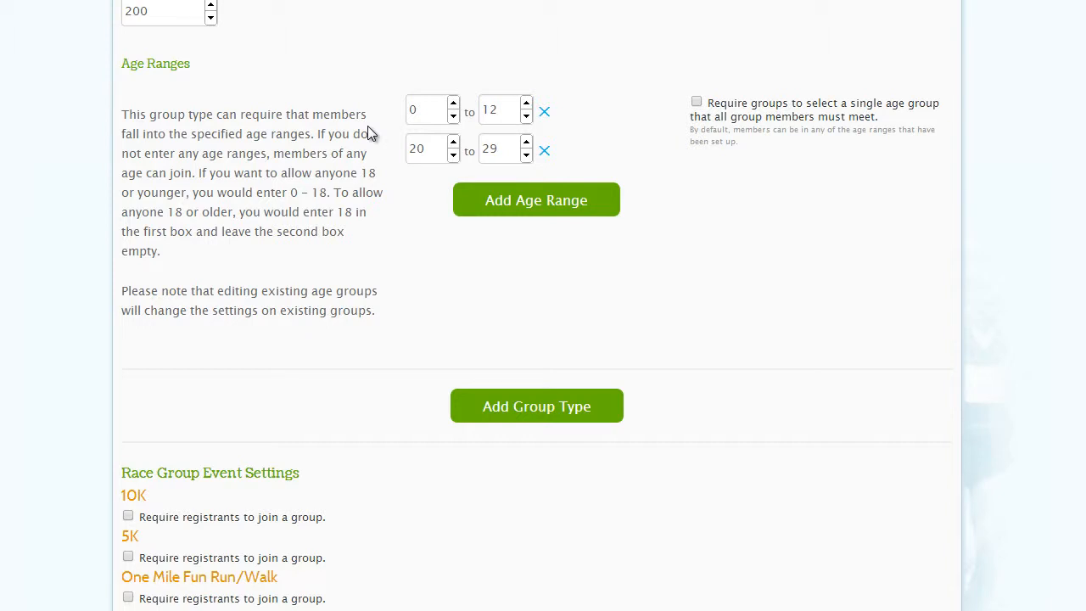
{"action": "left_click", "coordinate": [696, 103]}
{"action": "scroll", "coordinate": [495, 151], "scroll_direction": "down", "scroll_amount": 1}
{"action": "scroll", "coordinate": [556, 111], "scroll_direction": "down", "scroll_amount": 2}
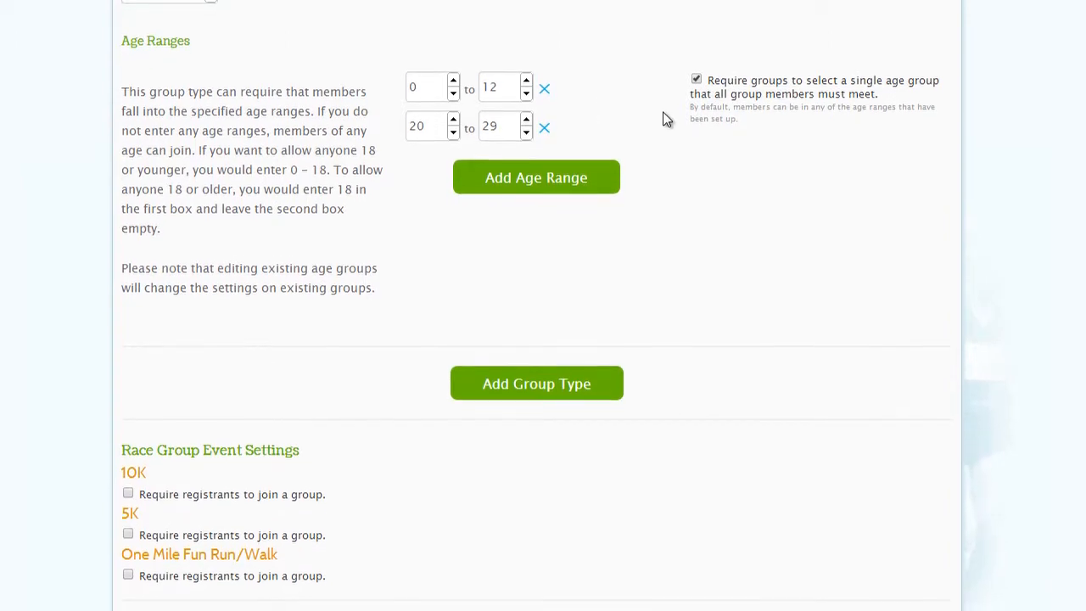
{"action": "scroll", "coordinate": [664, 101], "scroll_direction": "down", "scroll_amount": 2}
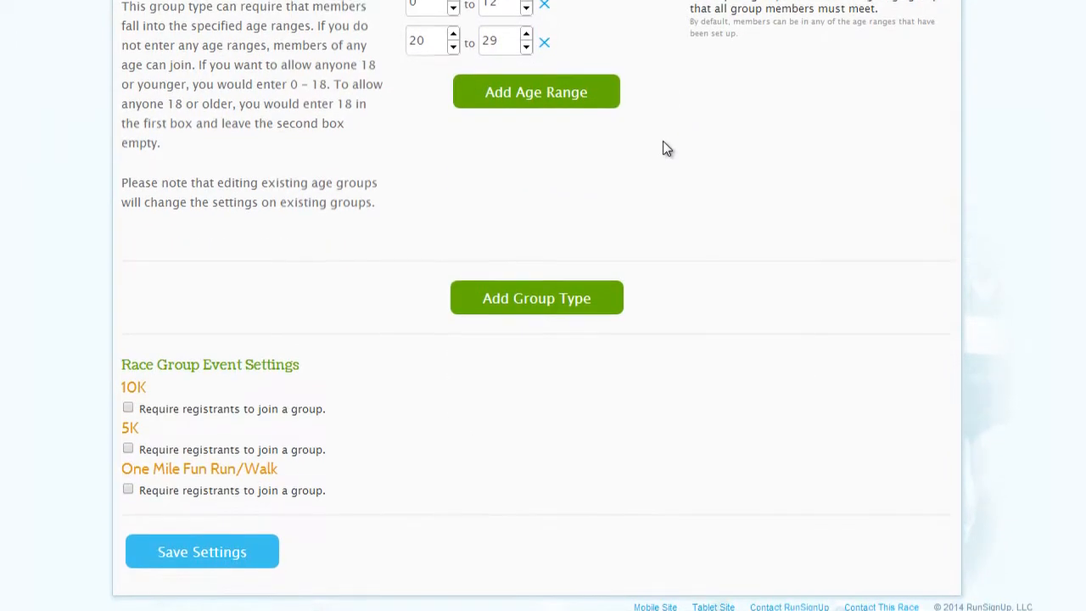
{"action": "left_click", "coordinate": [591, 309]}
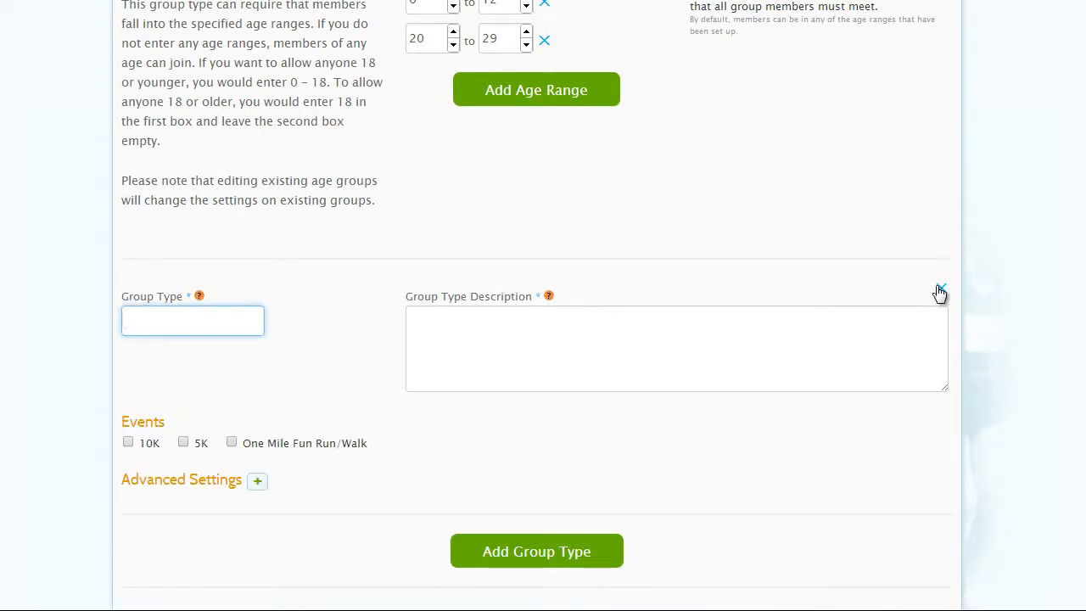
{"action": "left_click", "coordinate": [939, 290]}
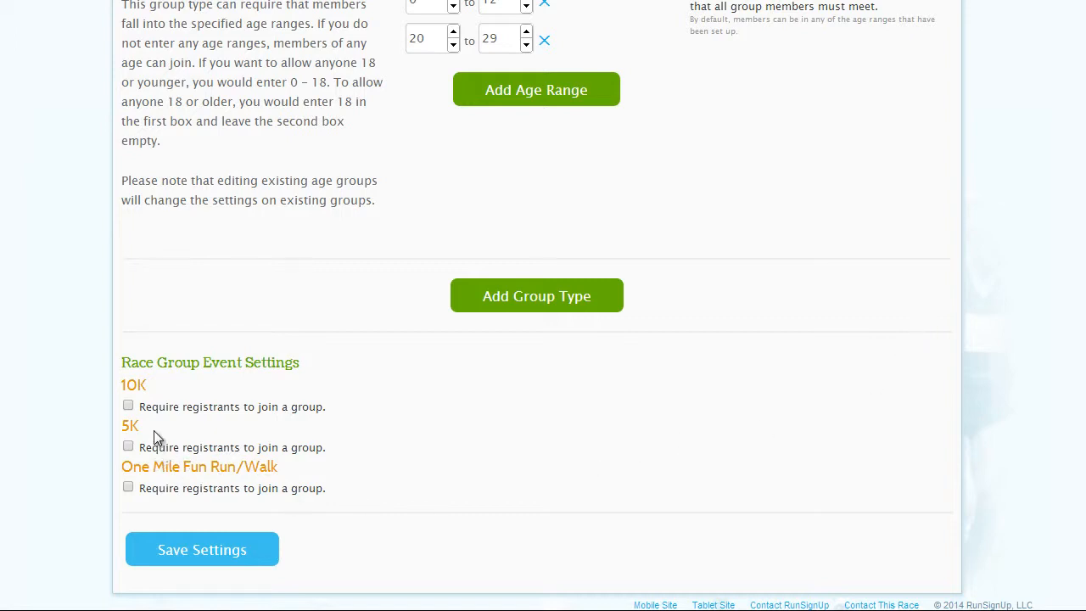
Require 10K and 5K registrants to join a group and save the race group settings
{"action": "left_click", "coordinate": [166, 408]}
{"action": "left_click", "coordinate": [145, 451]}
{"action": "left_click", "coordinate": [231, 550]}
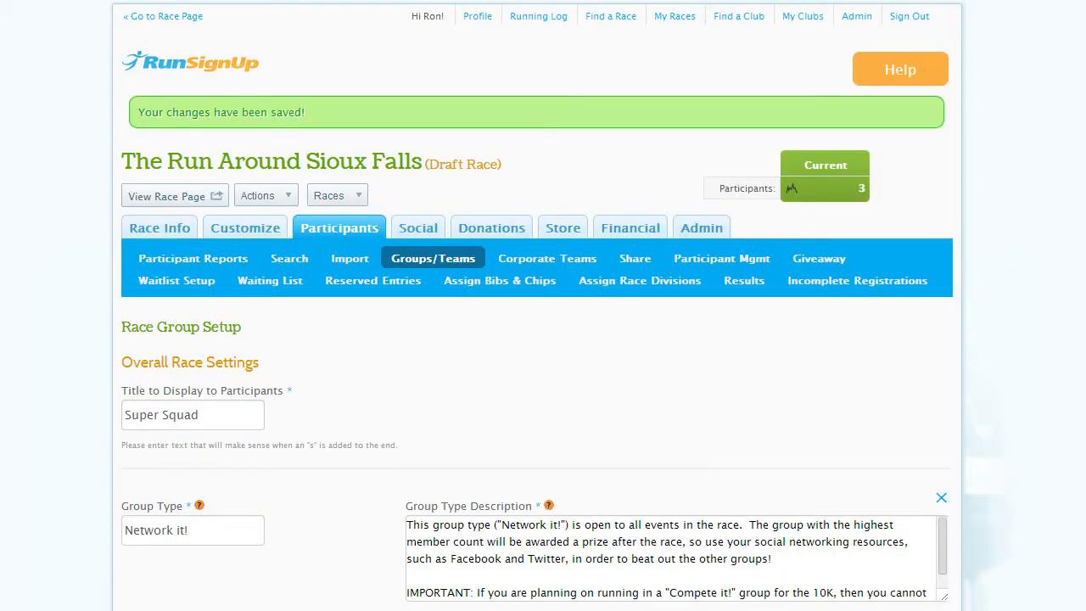